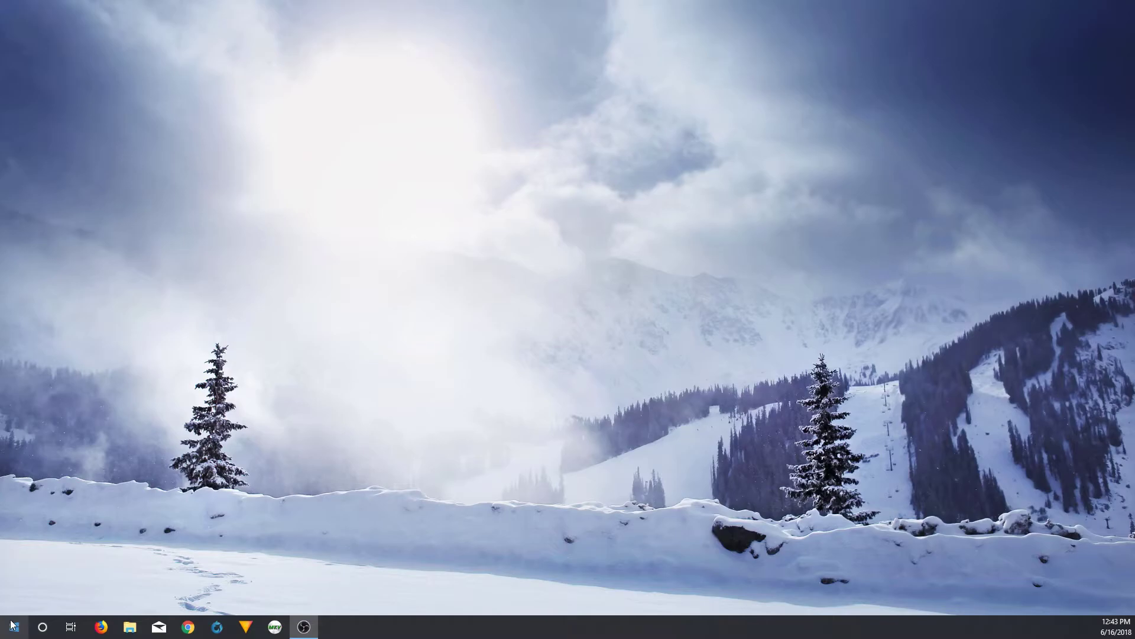
# Search the Start menu for 'disc man' and launch Disk Management
pyautogui.click(13, 626)
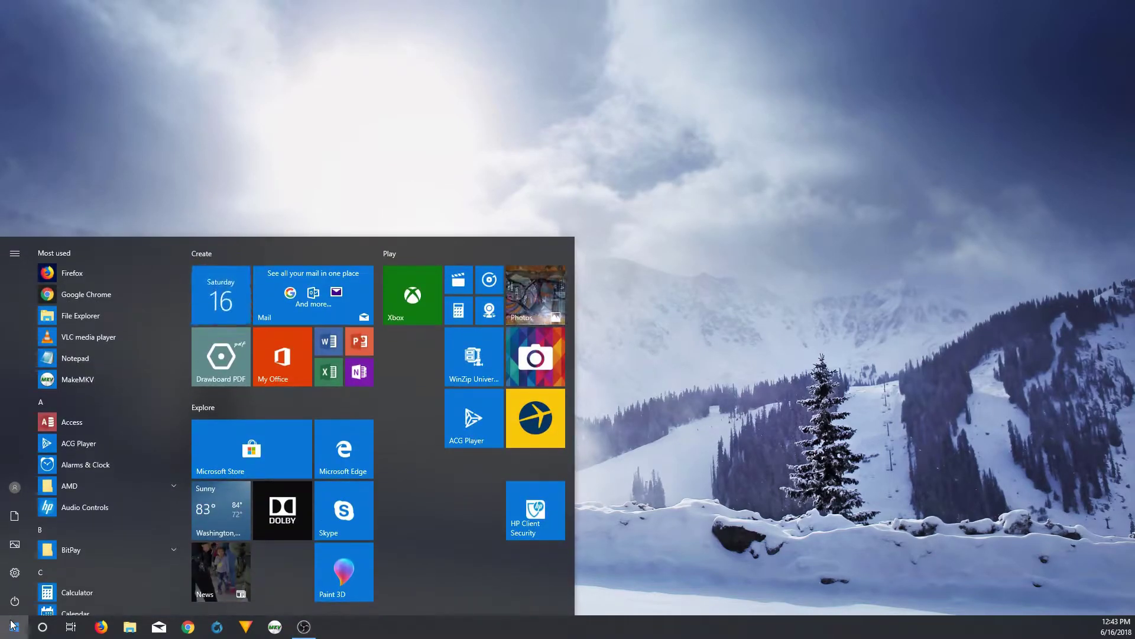
pyautogui.write('disc man')
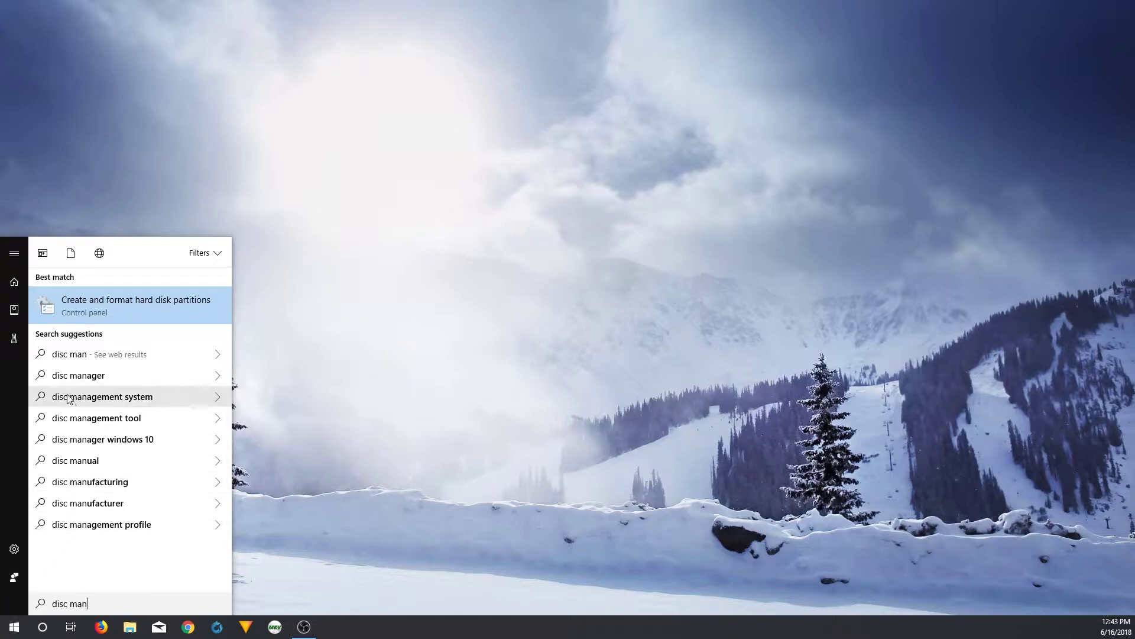
pyautogui.click(75, 303)
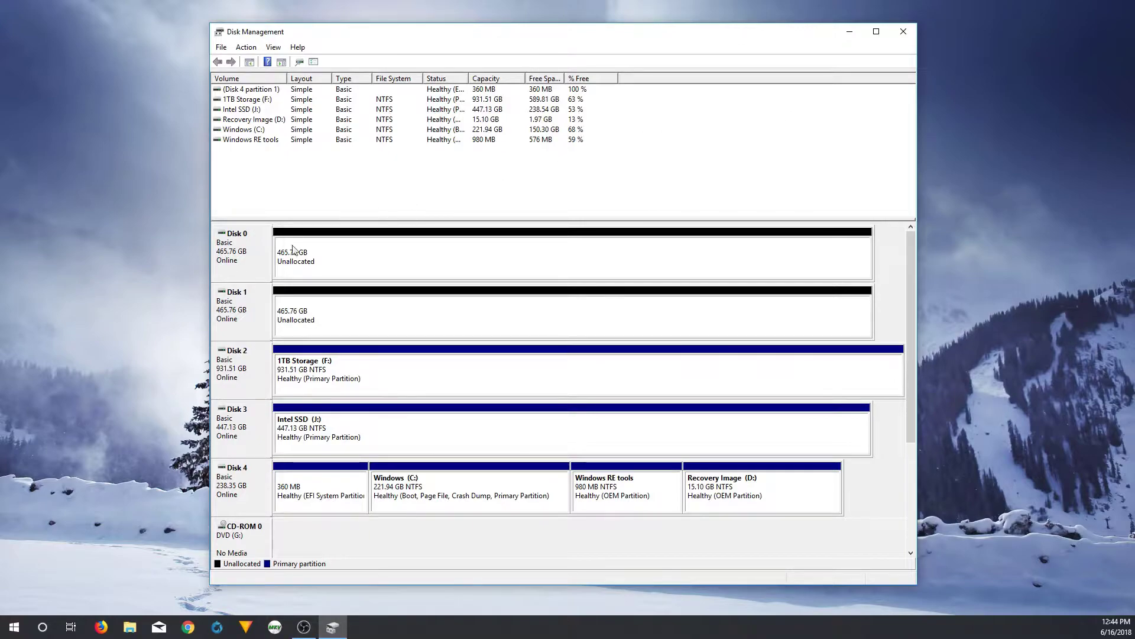
pyautogui.click(231, 277)
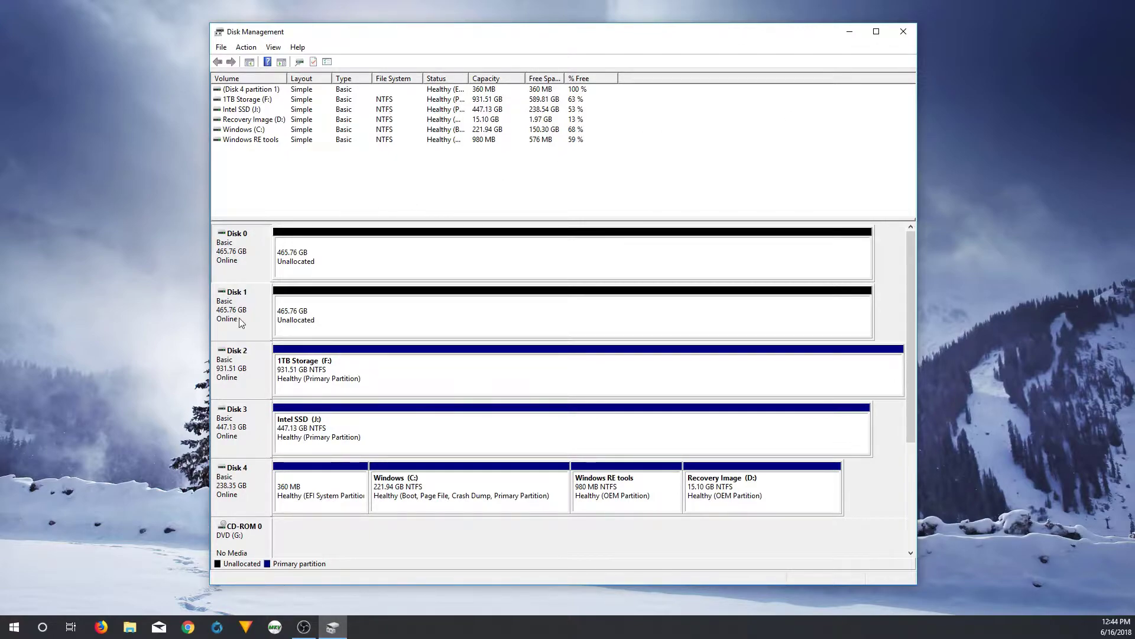
pyautogui.click(353, 248)
pyautogui.click(342, 300)
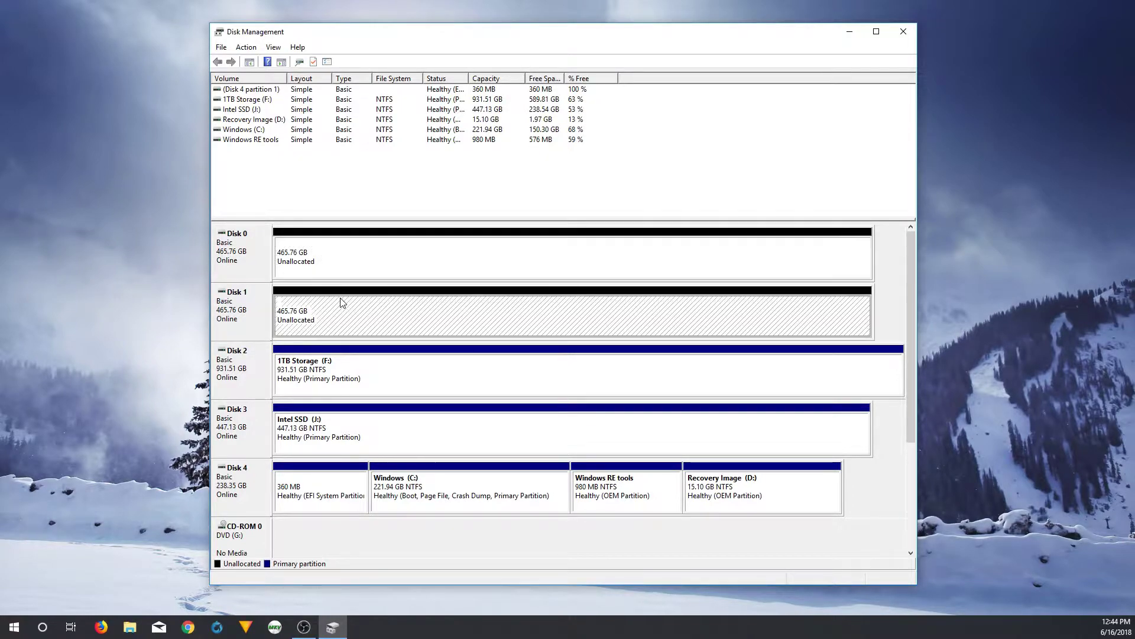
pyautogui.click(350, 270)
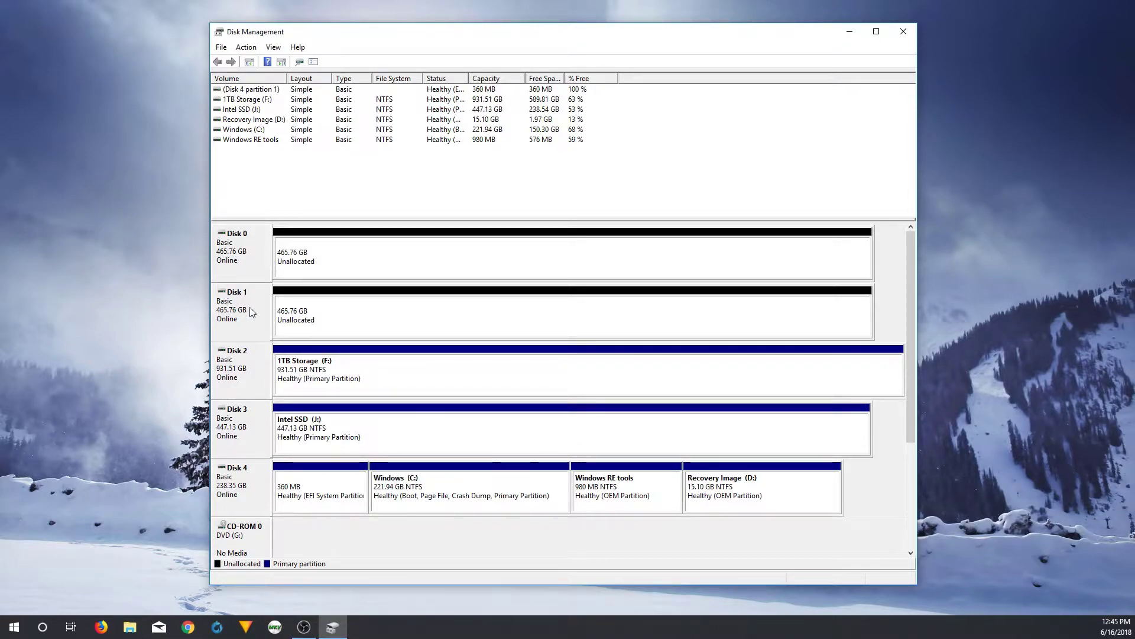
# Start a New Mirrored Volume on Disk 0 and add Disk 1, giving 476937 MB
pyautogui.rightClick(255, 258)
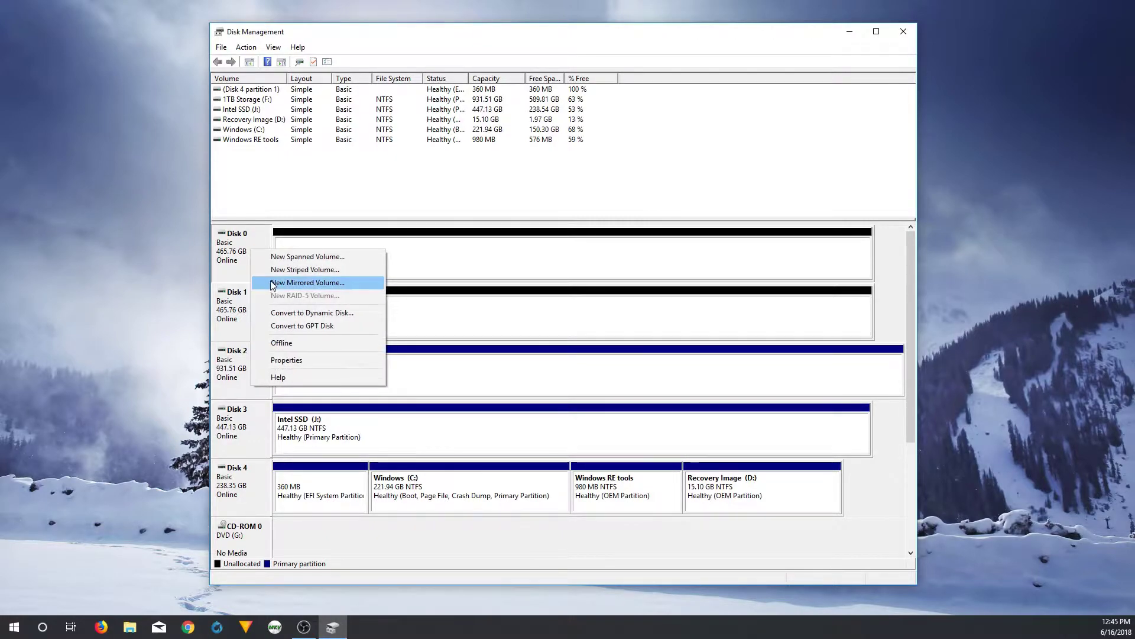
pyautogui.click(273, 284)
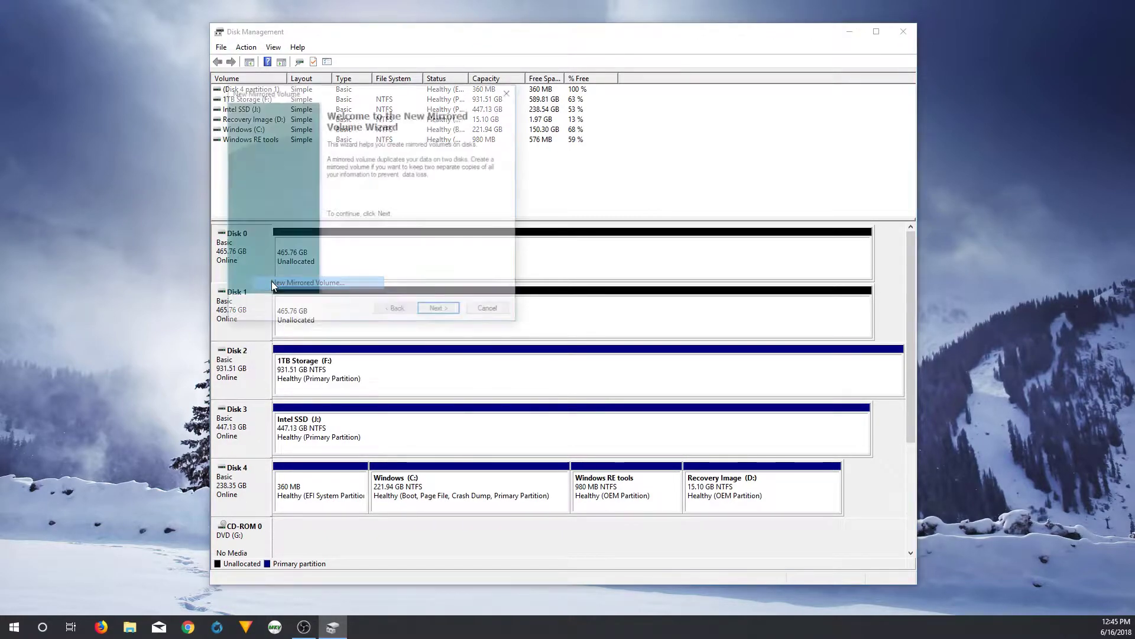
pyautogui.click(436, 311)
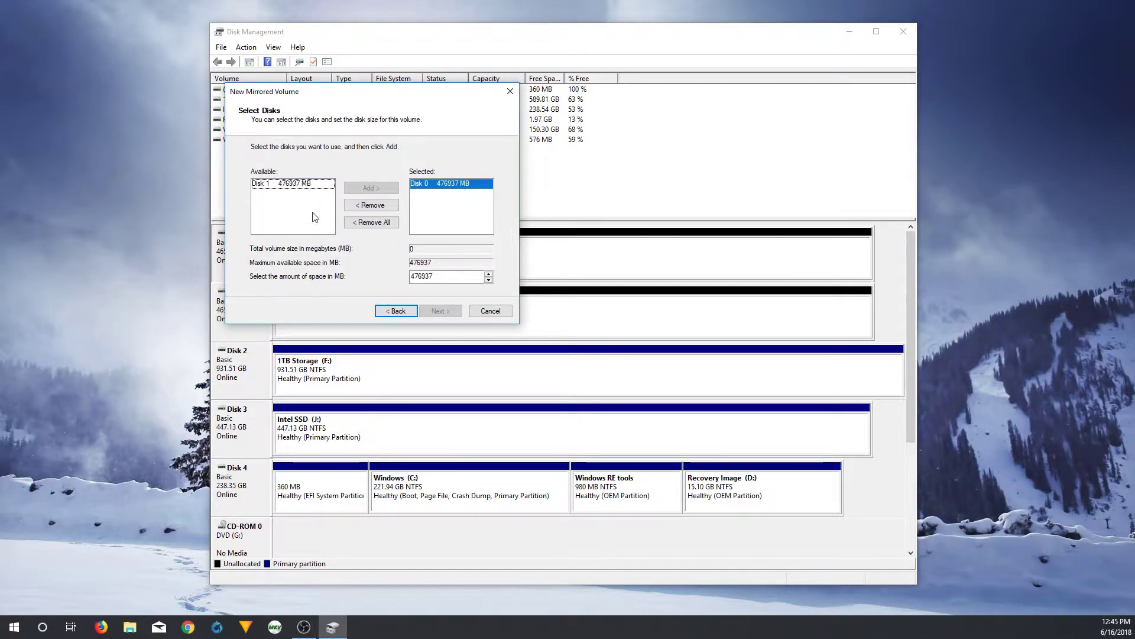
pyautogui.click(289, 186)
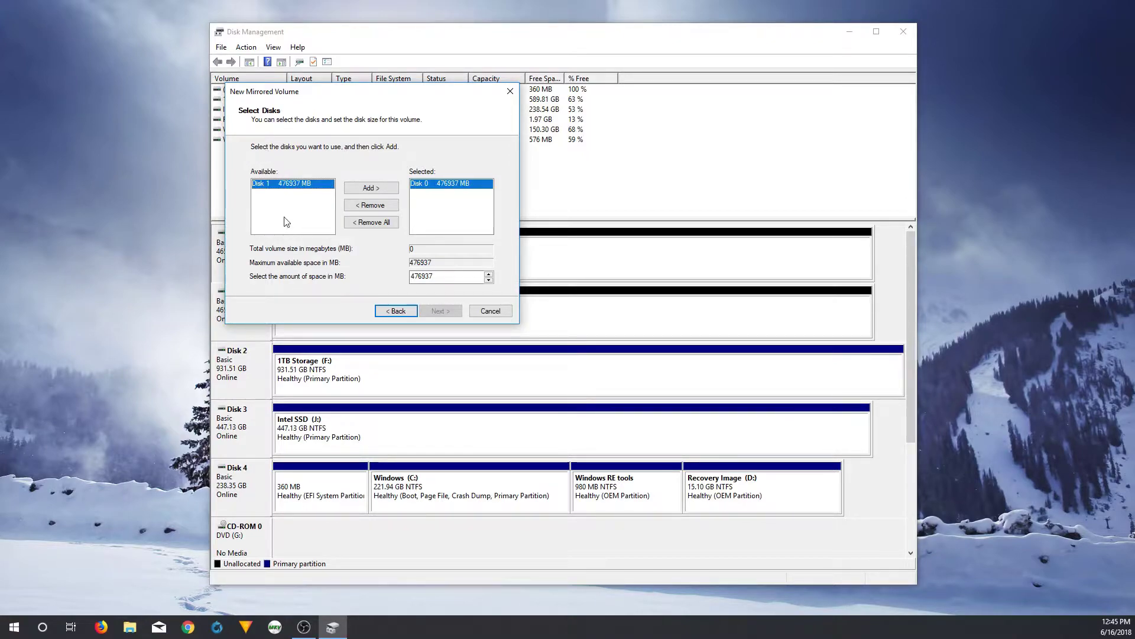
pyautogui.click(353, 188)
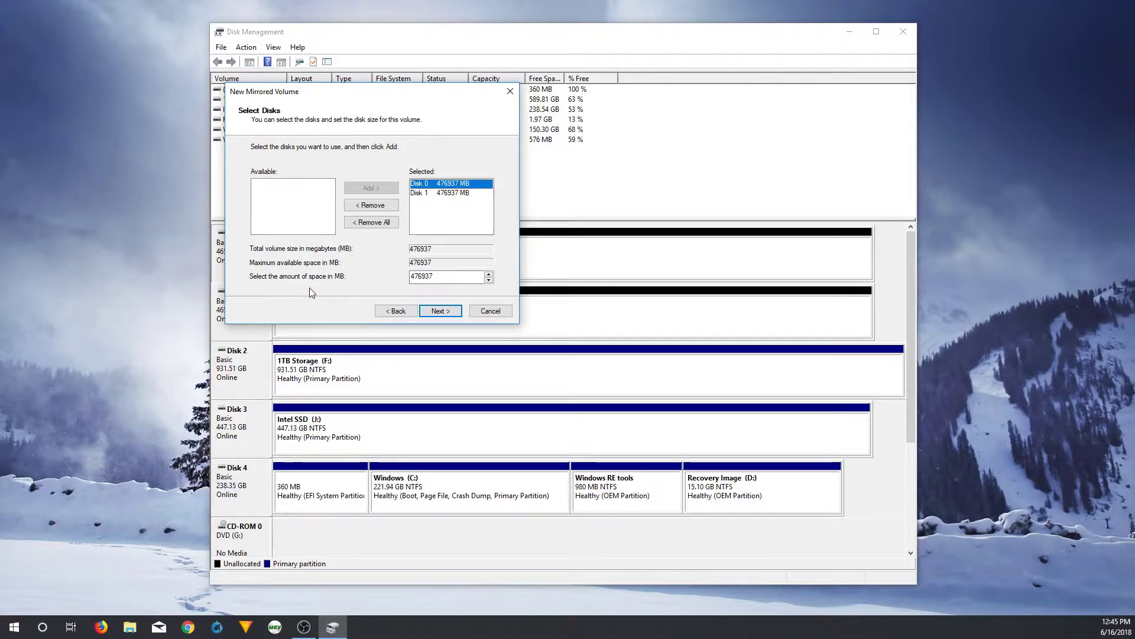
pyautogui.click(435, 278)
# Keep drive letter E and set an NTFS quick format with volume label 'RAID'
pyautogui.click(440, 312)
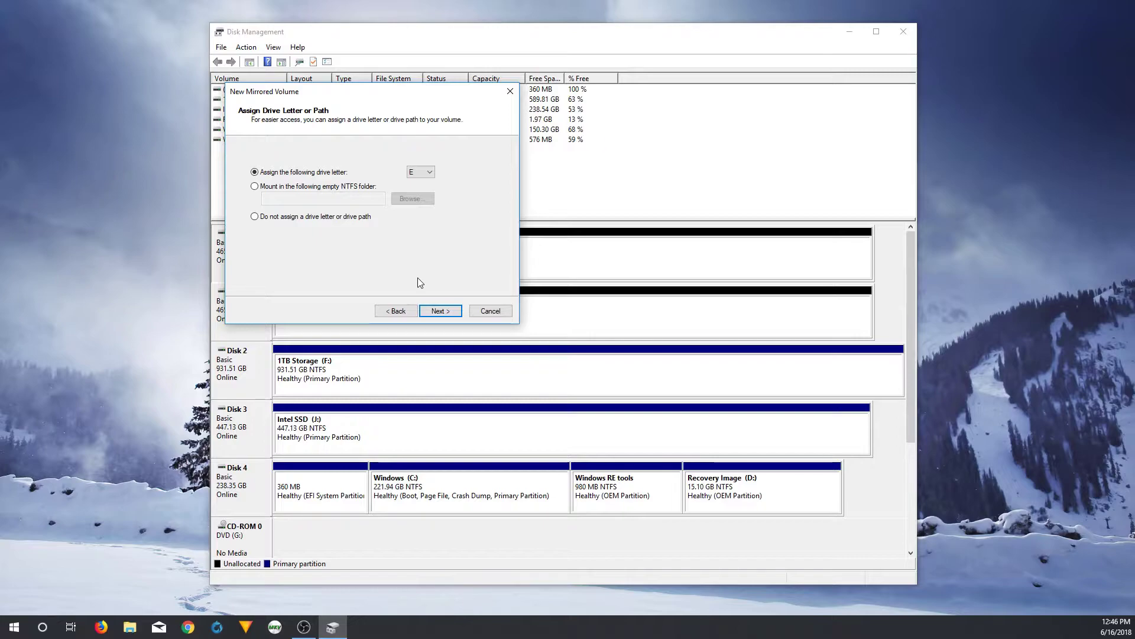
pyautogui.click(434, 311)
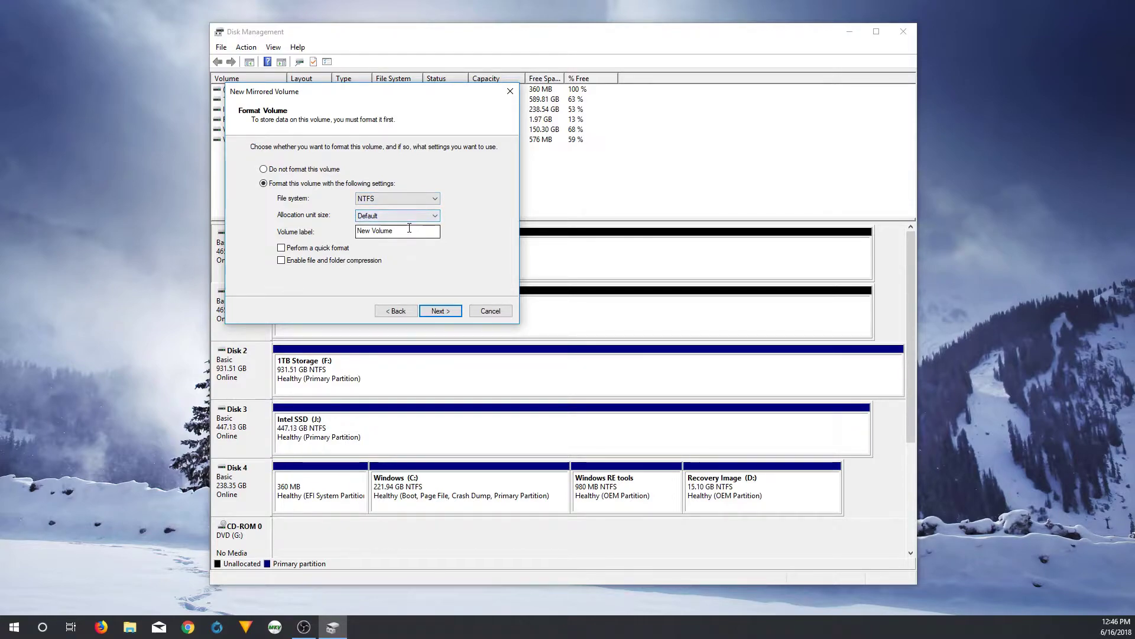
pyautogui.moveTo(416, 231); pyautogui.dragTo(358, 231)
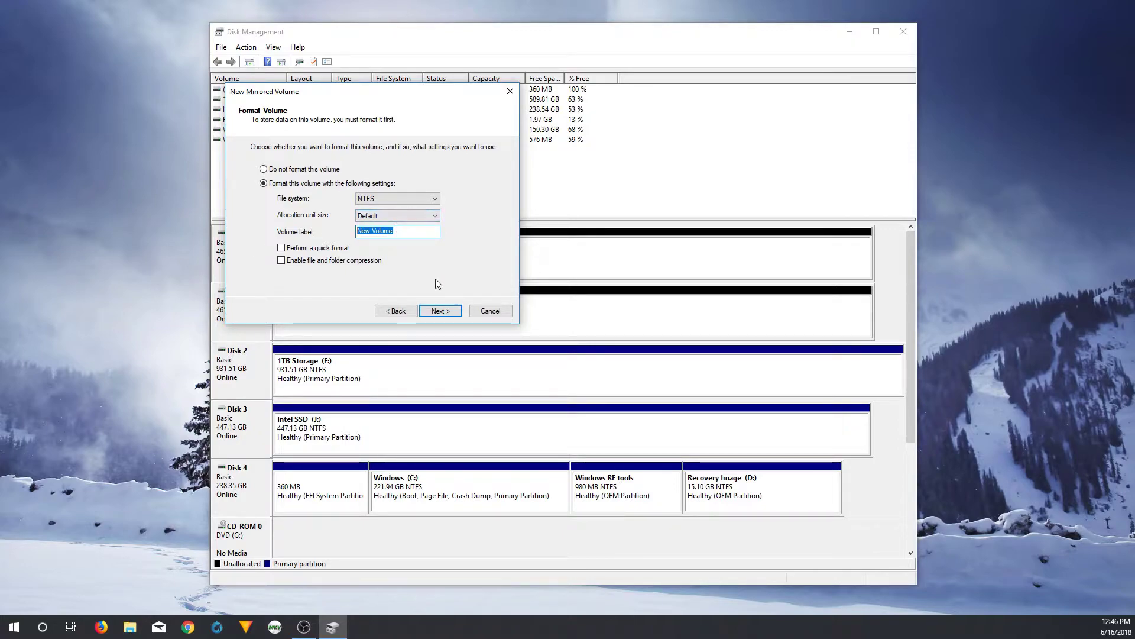
pyautogui.press('BackSpace')
pyautogui.write('RAID')
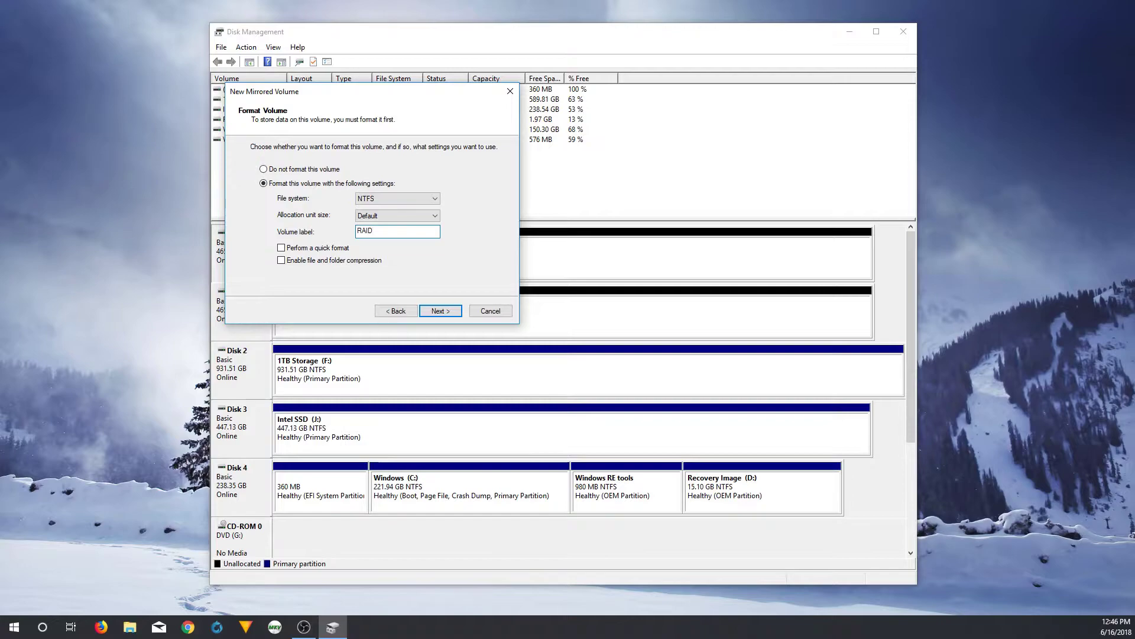
pyautogui.click(281, 248)
# Review the mirrored volume summary and finish the wizard
pyautogui.click(440, 311)
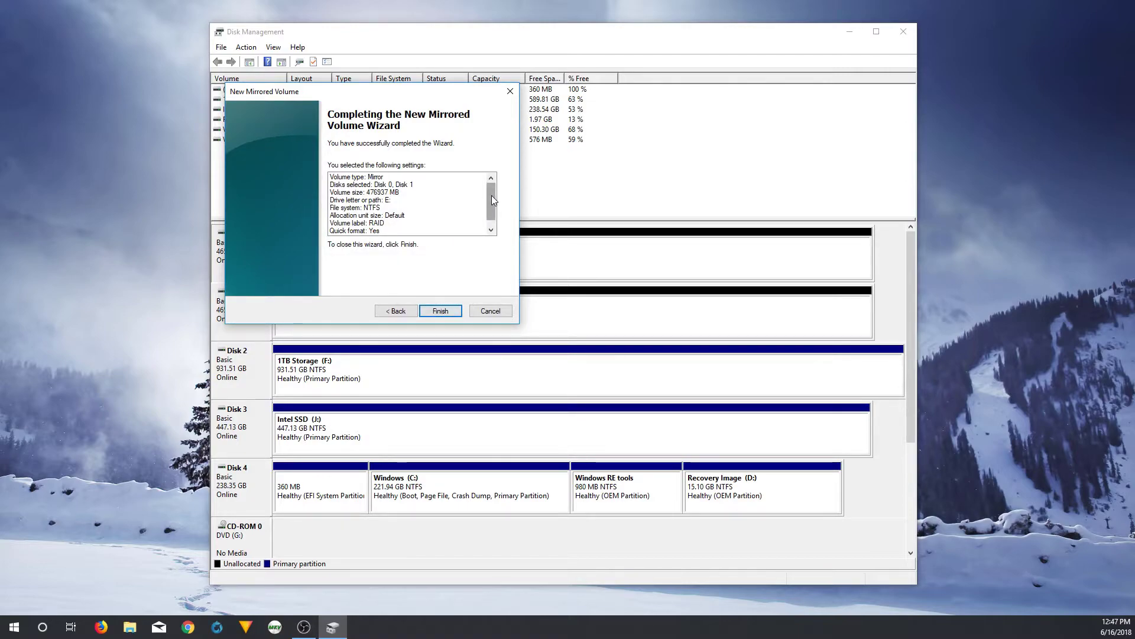
pyautogui.moveTo(491, 196); pyautogui.dragTo(482, 225)
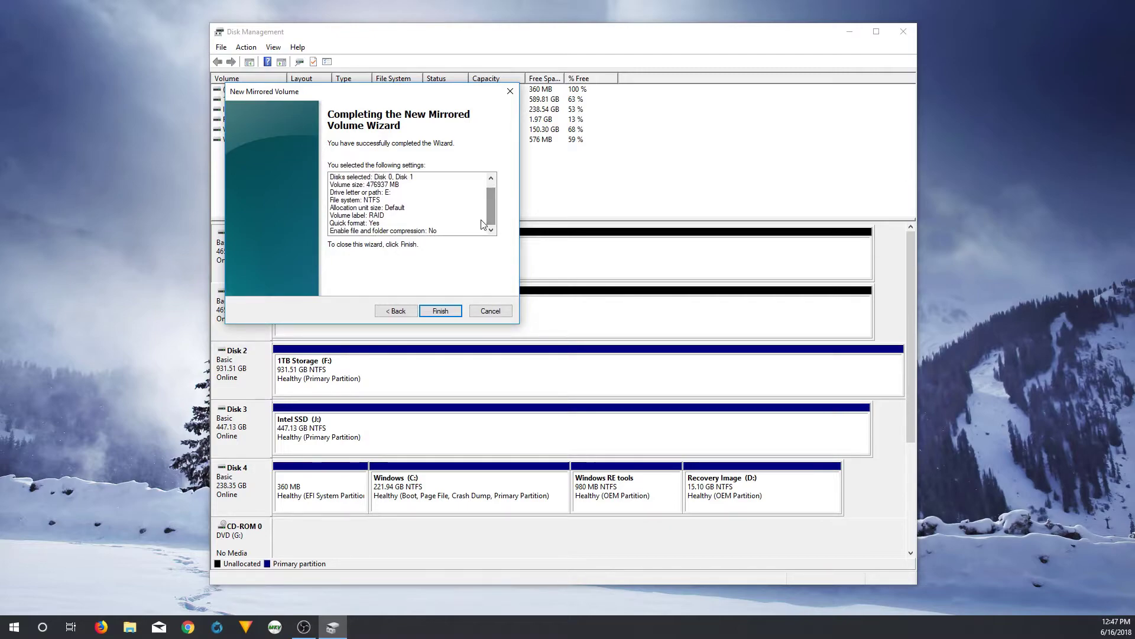
pyautogui.click(439, 312)
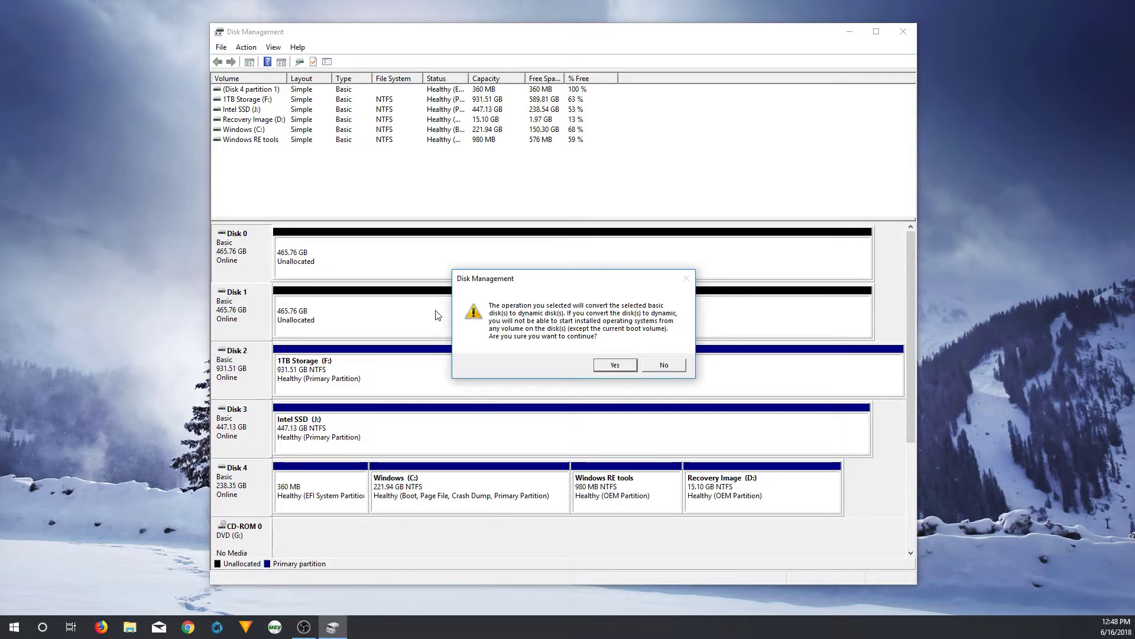
# Confirm converting Disk 0 and Disk 1 to dynamic disks
pyautogui.click(615, 366)
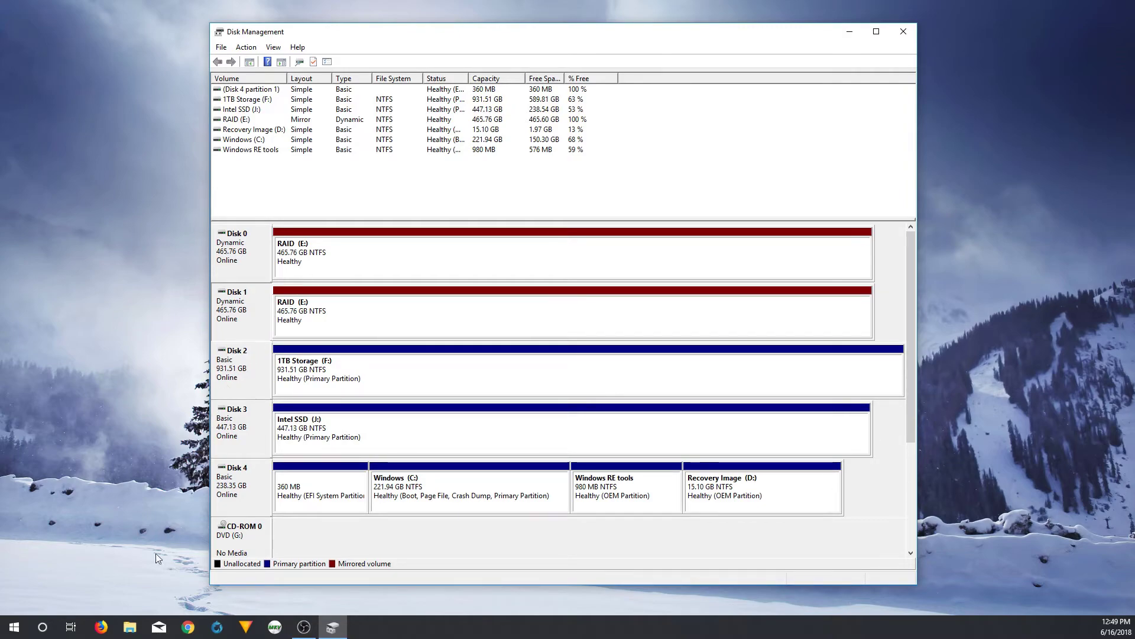
# Open RAID (E:) in File Explorer and create a folder named 'SamsTechStuff'
pyautogui.click(130, 628)
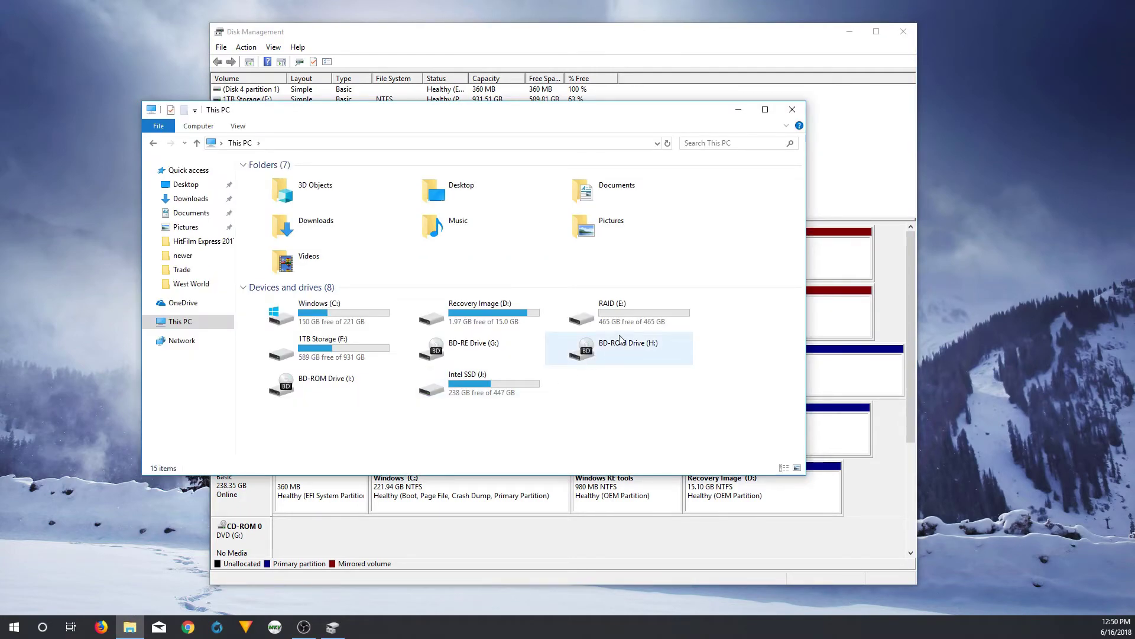
pyautogui.click(637, 317)
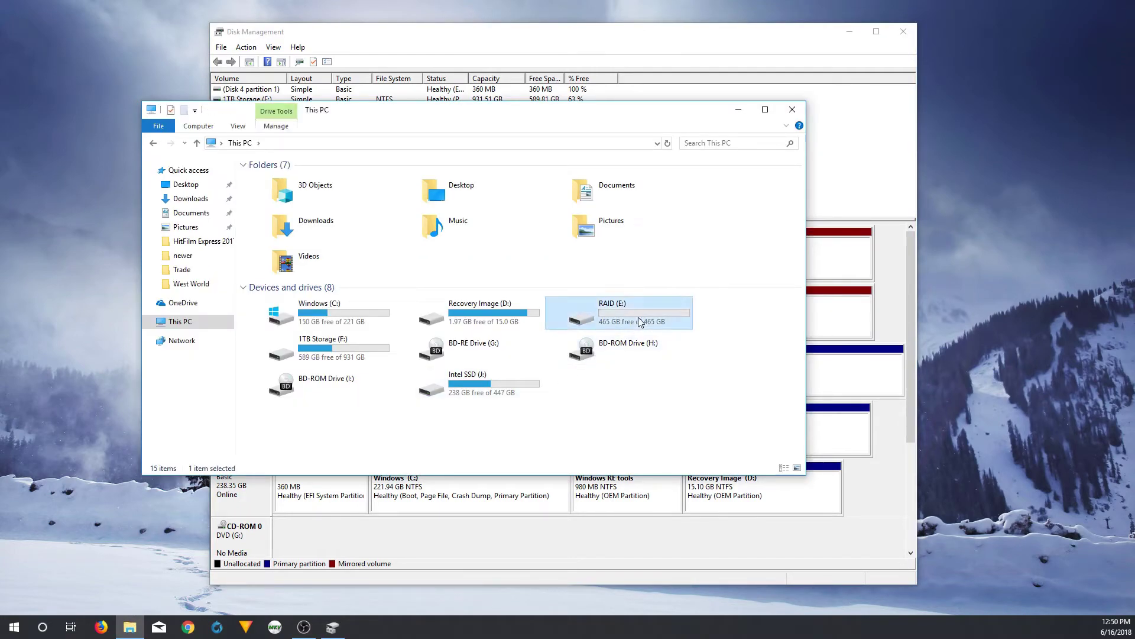
pyautogui.doubleClick(569, 327)
pyautogui.rightClick(462, 289)
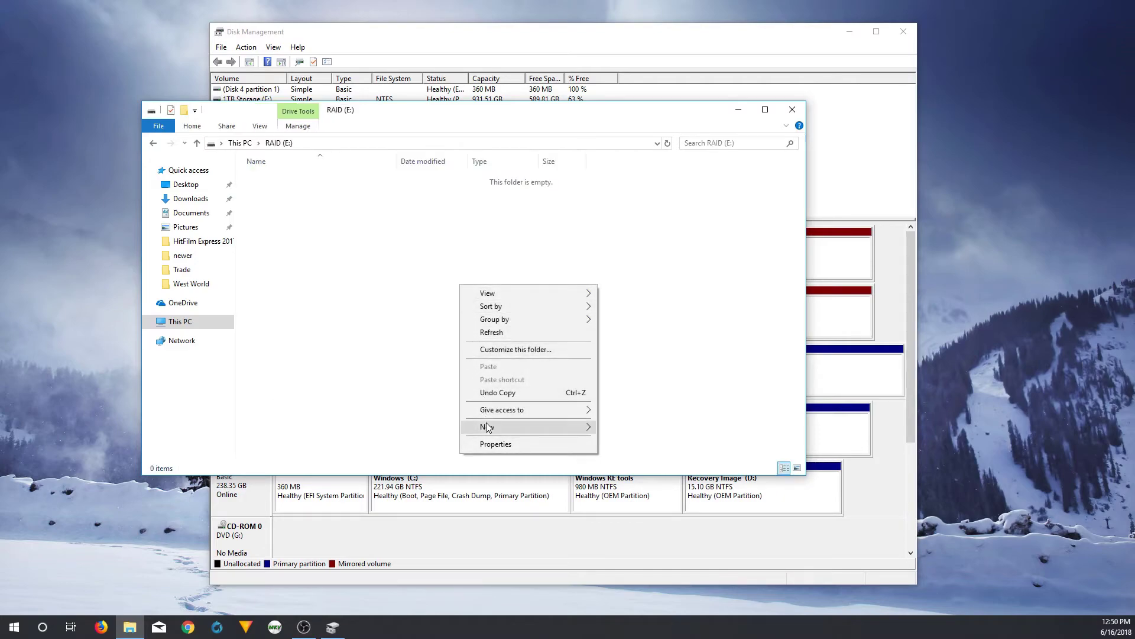
pyautogui.moveTo(585, 427)
pyautogui.click(624, 427)
pyautogui.write('S')
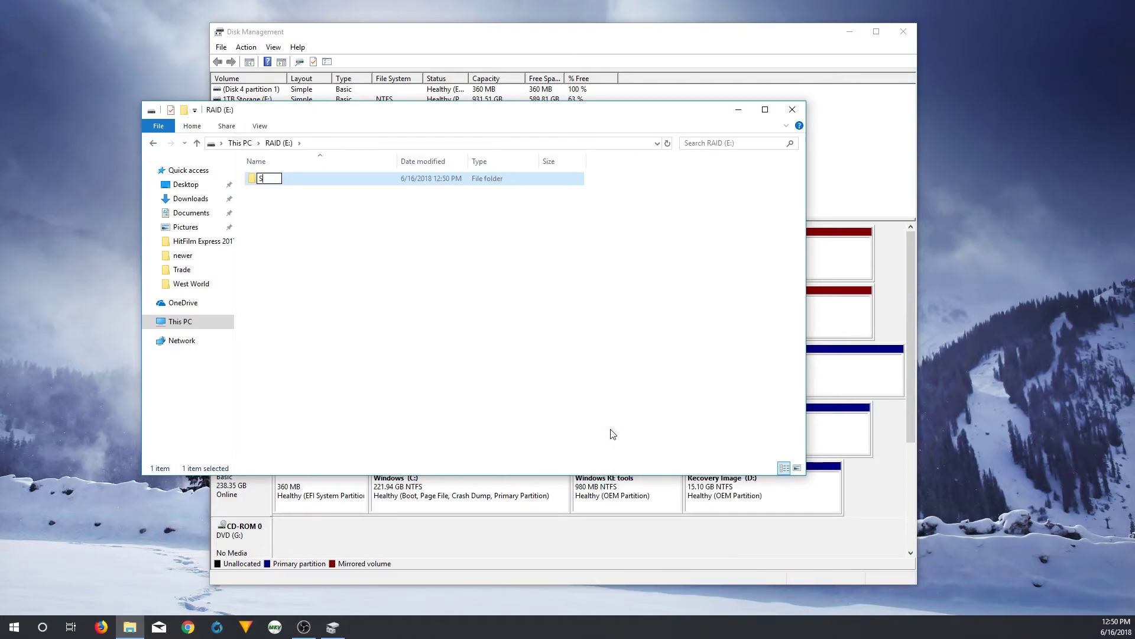
pyautogui.write('amsTechStuff')
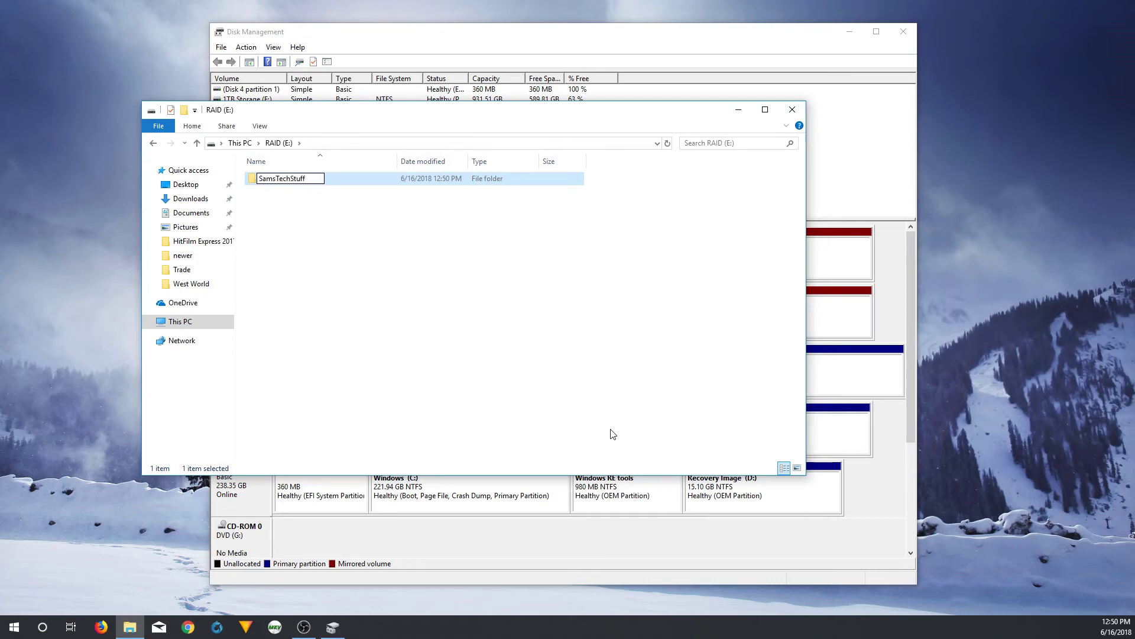